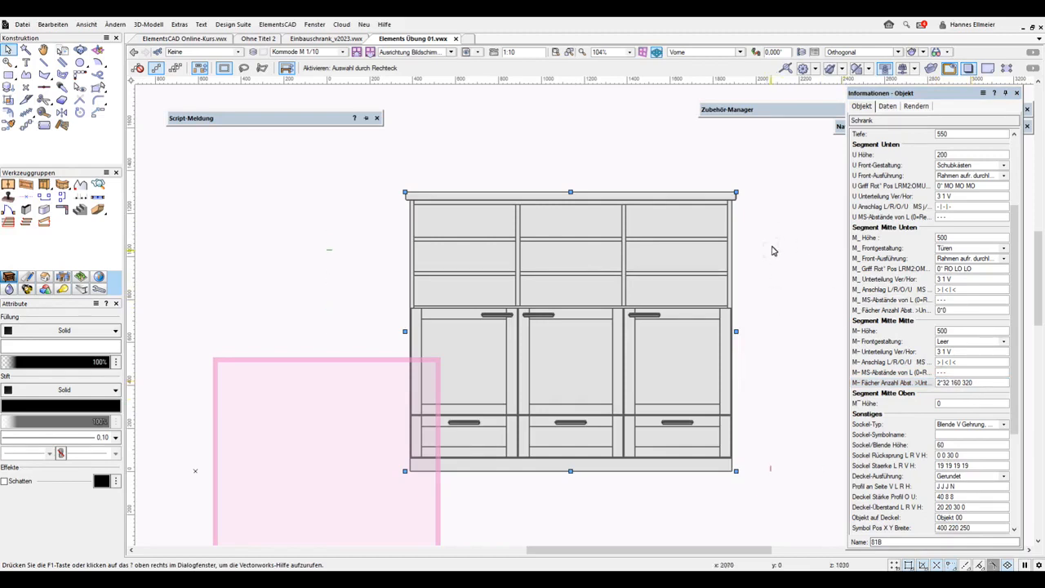
Set the divider spacing (MS-Abstände) of the cabinet's Segment Mitte Mitte to 200.
scroll(782, 221, up, 1)
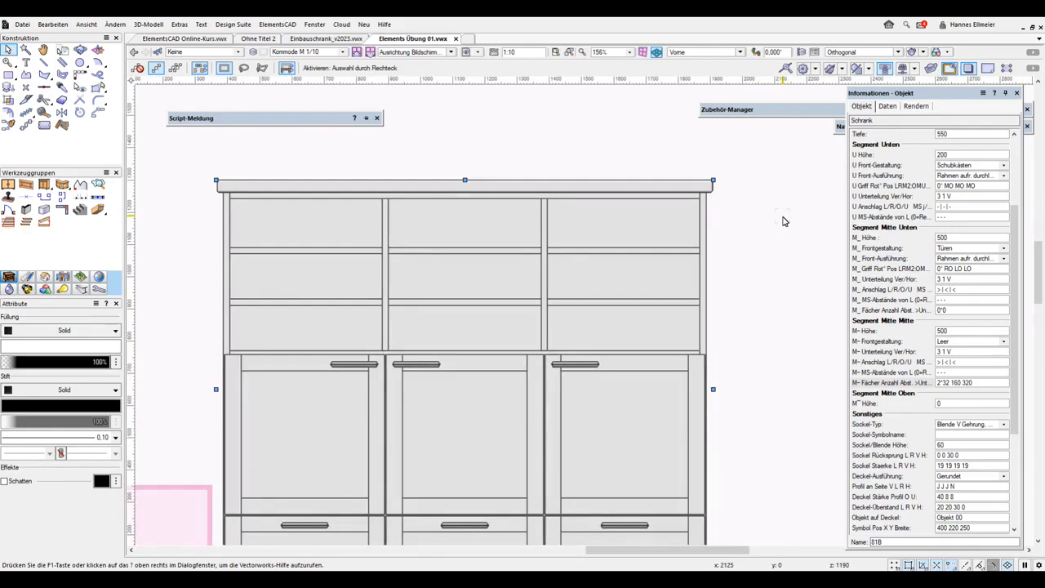
scroll(1014, 177, up, 2)
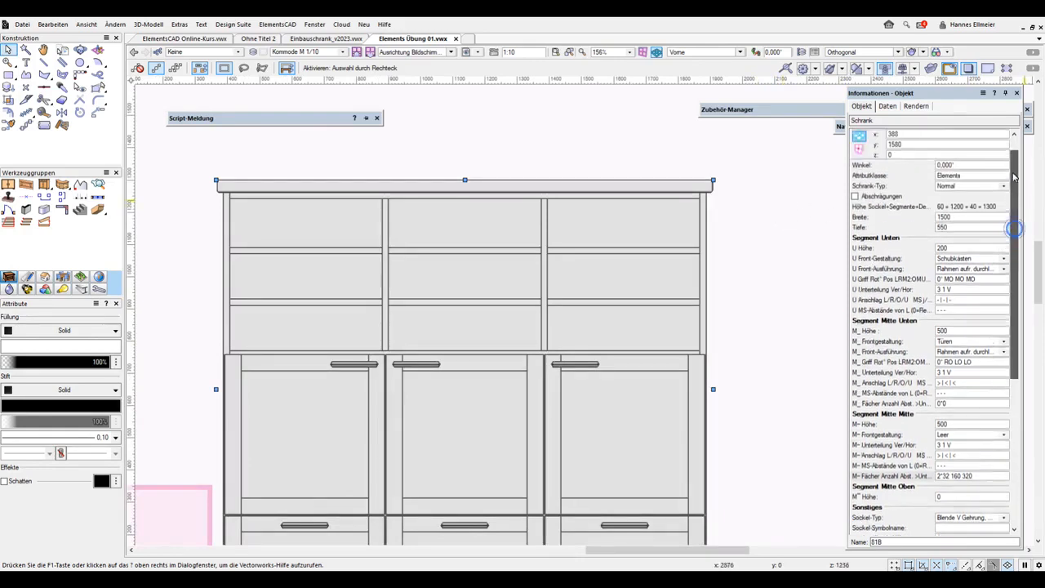
scroll(1014, 177, up, 1)
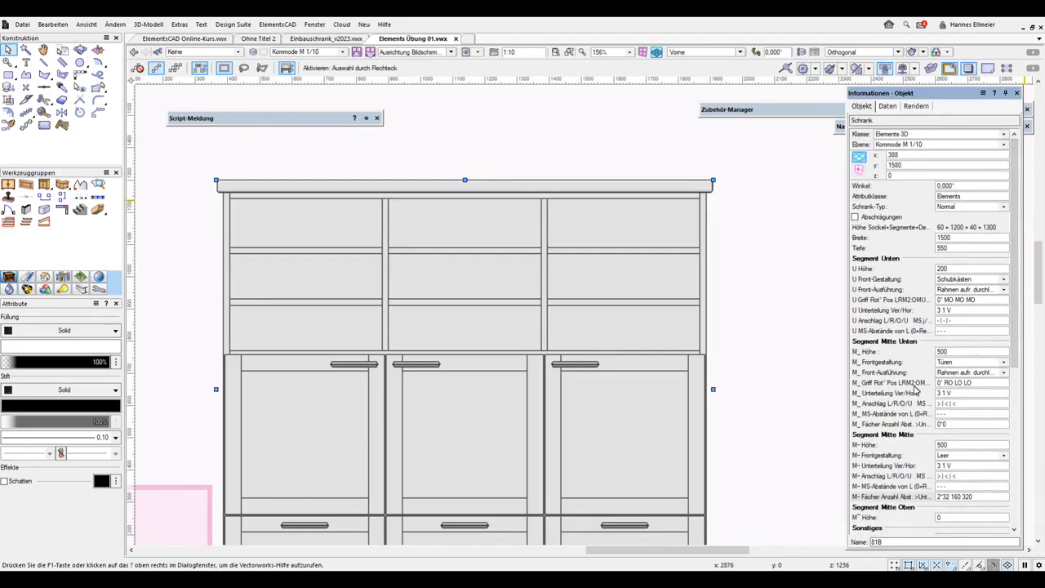
drag(1013, 344, 1033, 491)
click(906, 517)
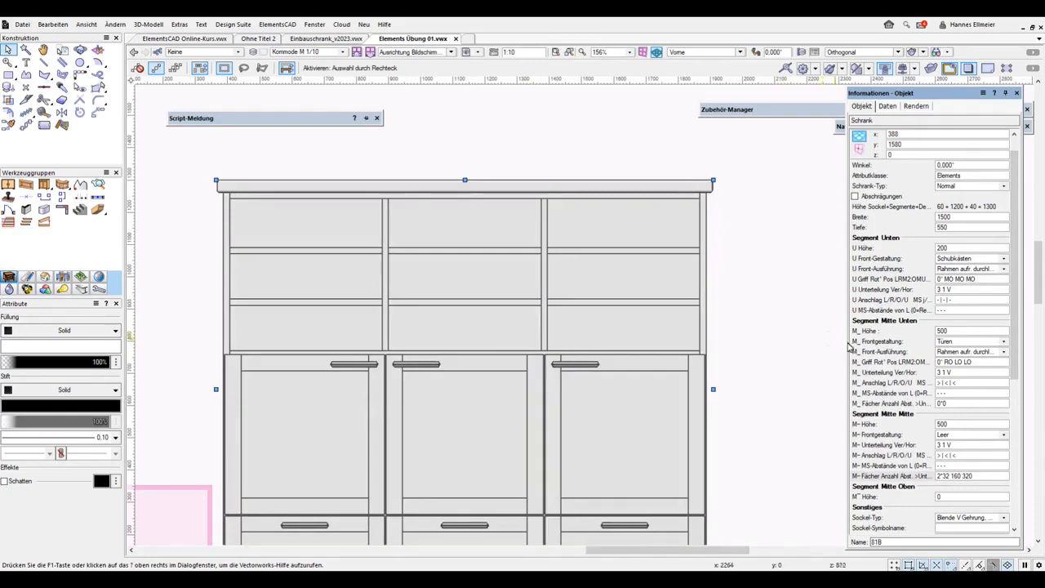
click(956, 466)
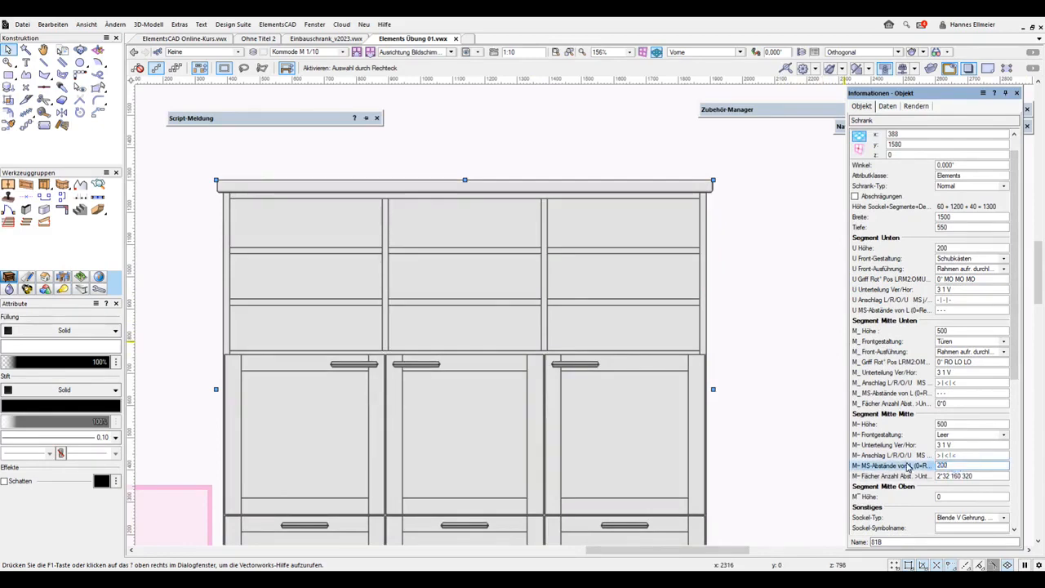
key(Return)
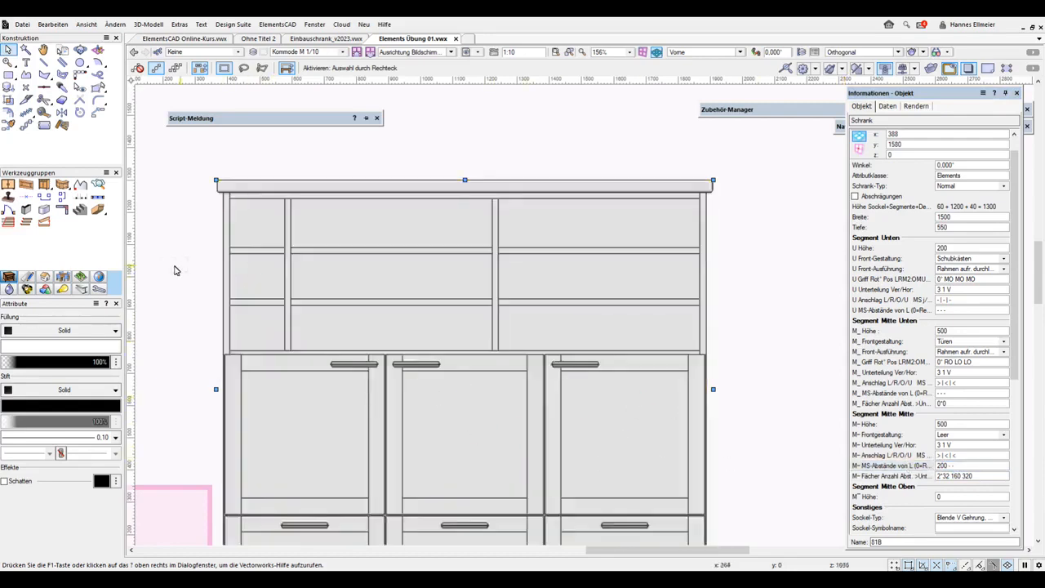
Measure the distance from the centre of the first divider in the open shelf section to the cabinet's outer left edge.
scroll(171, 270, up, 5)
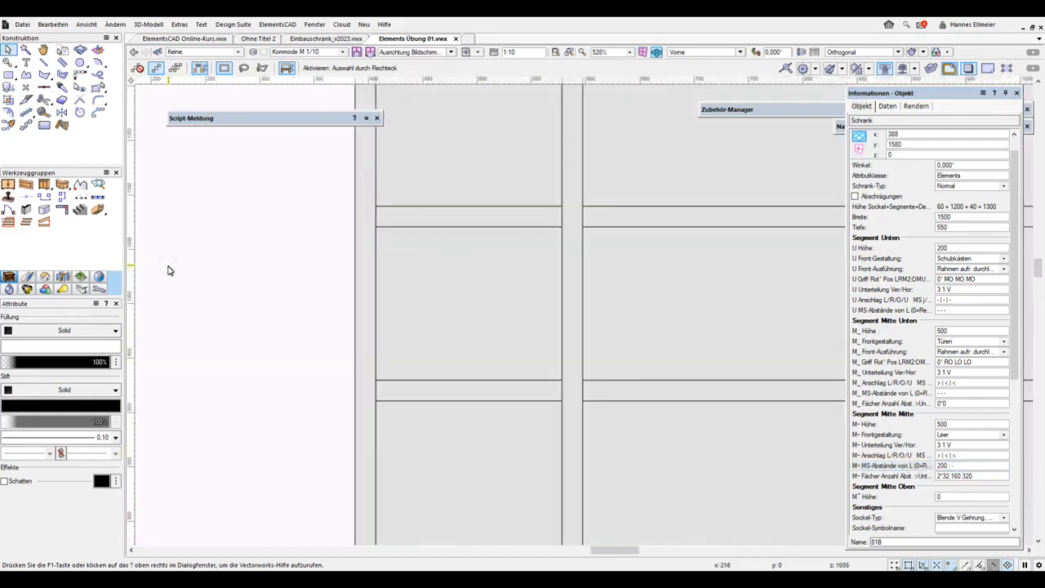
click(42, 112)
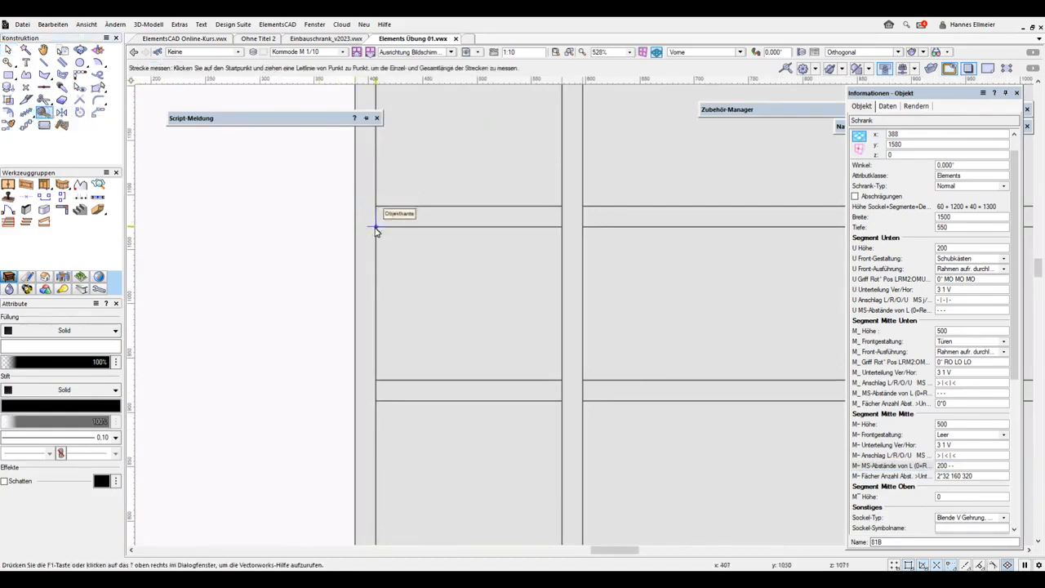
scroll(353, 321, down, 3)
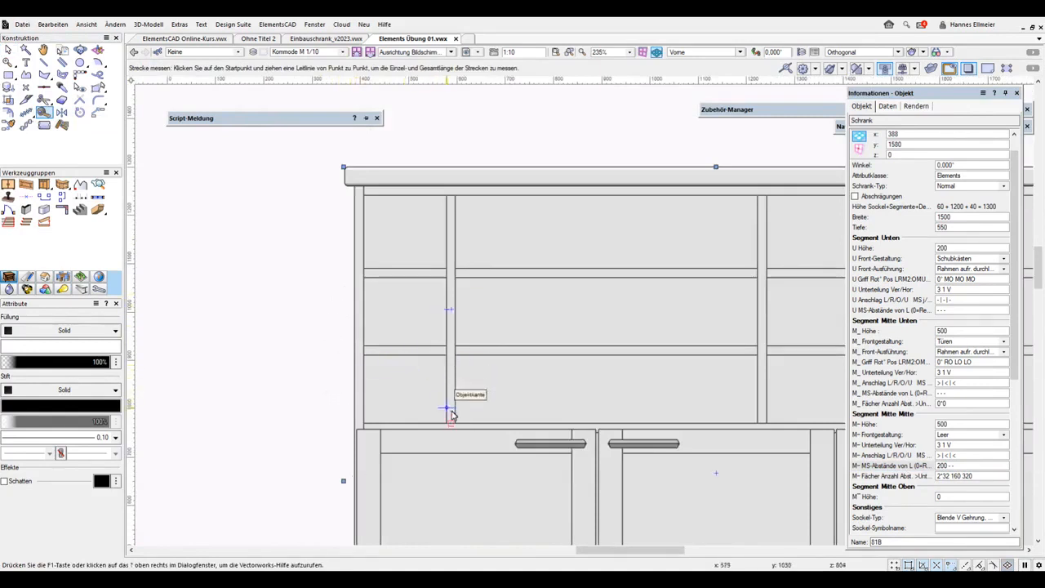
click(453, 425)
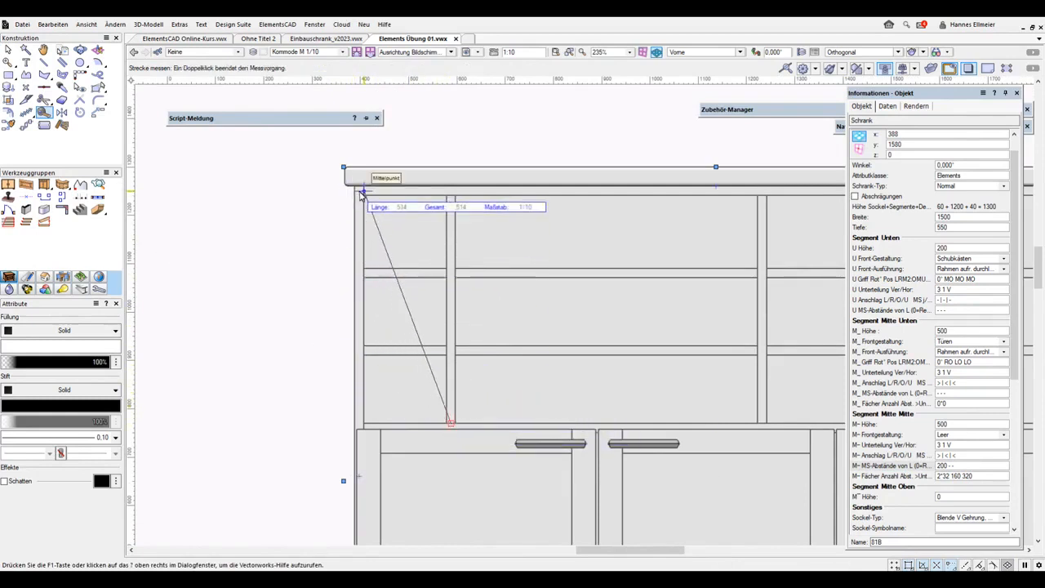
middle_drag(362, 195, 358, 181)
key(alt)
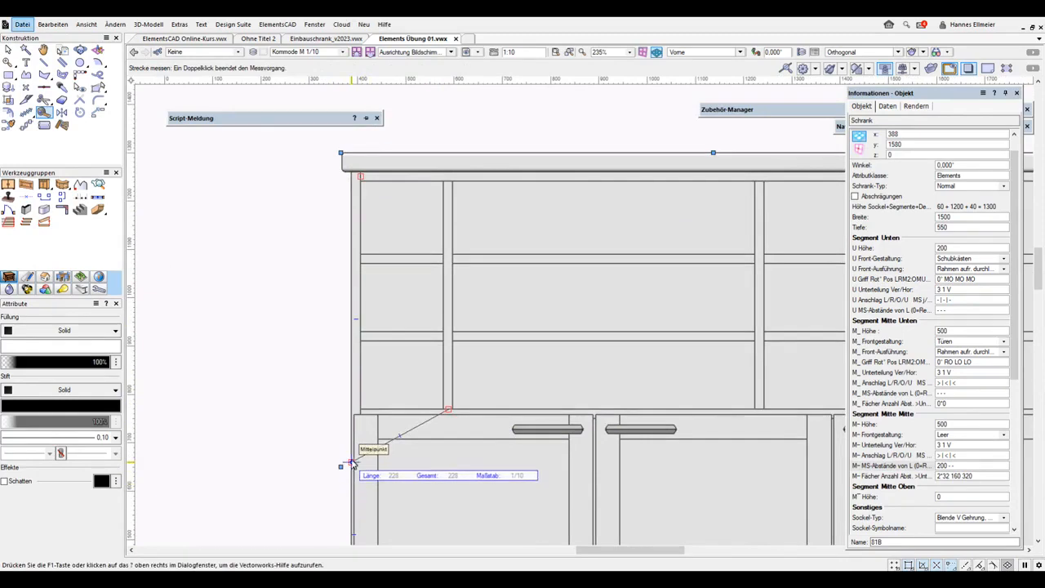
scroll(351, 425, up, 3)
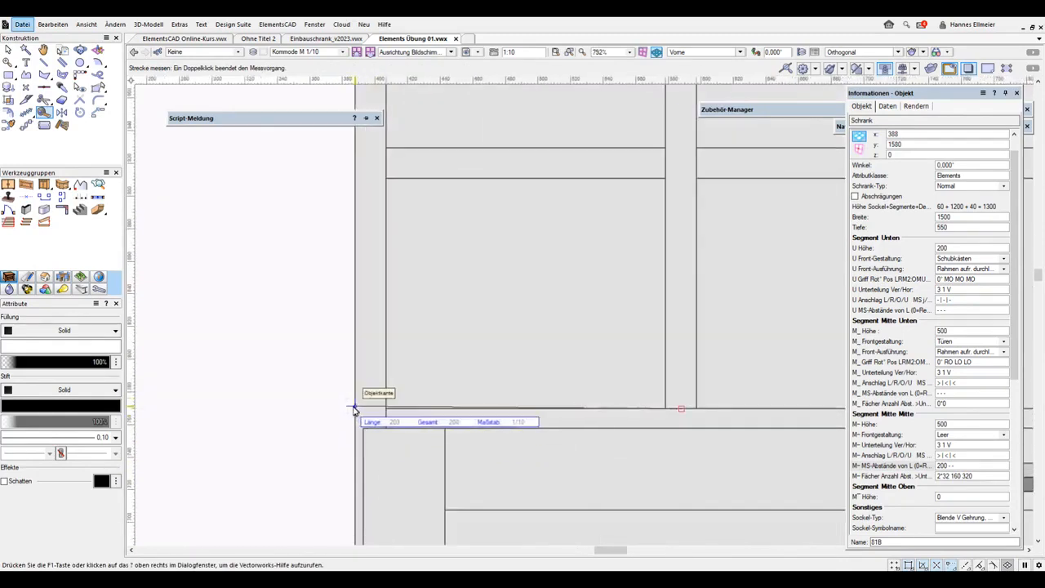
scroll(356, 412, down, 2)
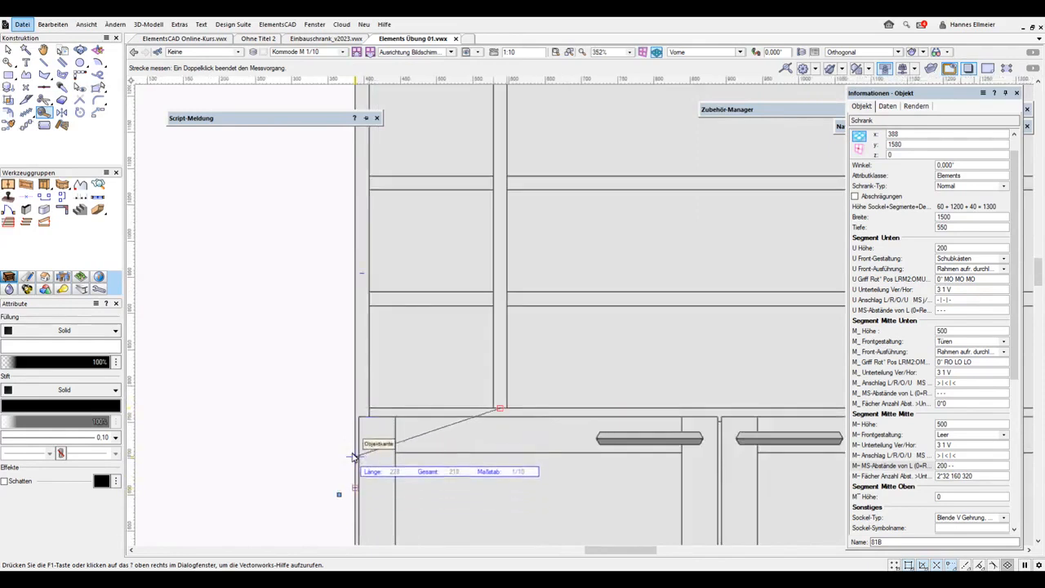
click(351, 414)
scroll(322, 326, down, 1)
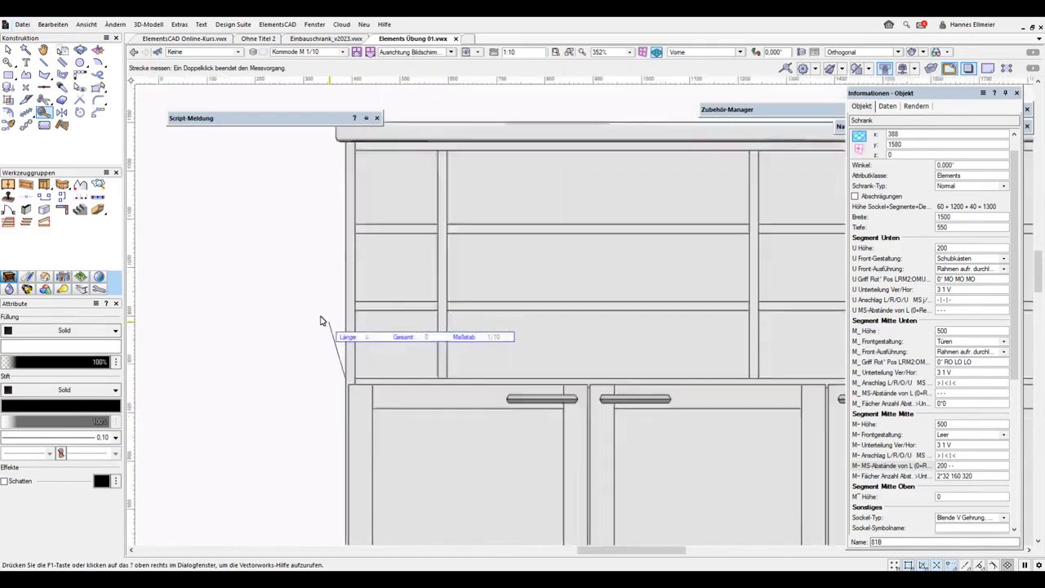
scroll(321, 320, down, 1)
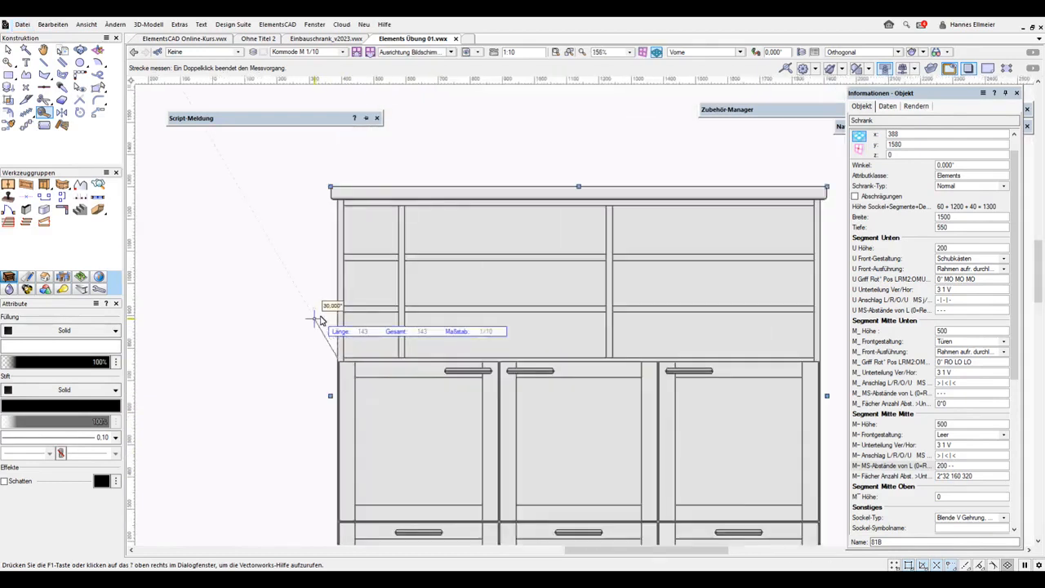
key(Escape)
key(x)
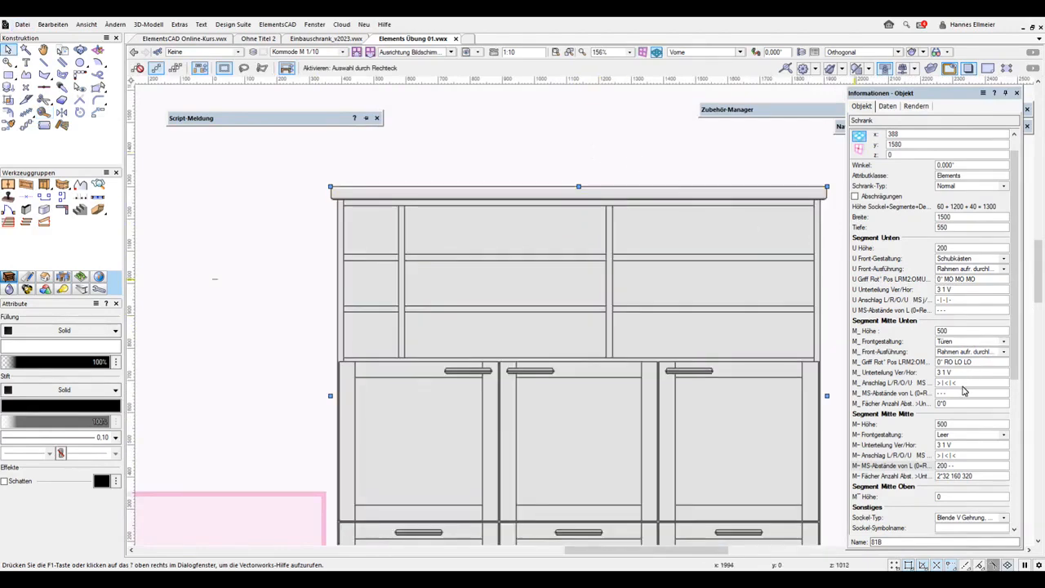
Try divider spacings of 200 - 200 in Segment Mitte Mitte, and reset them by entering 0.
click(953, 466)
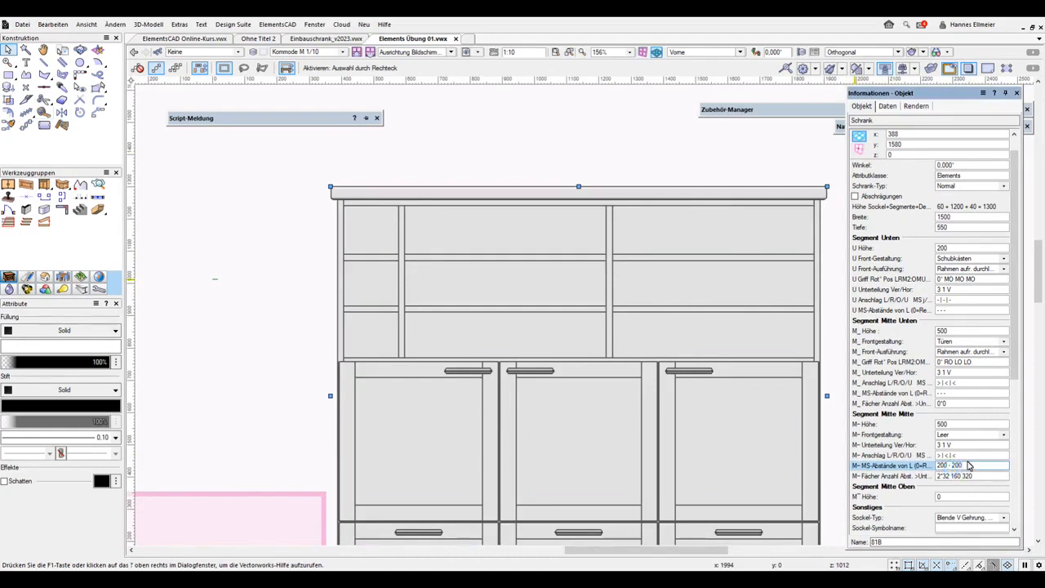
key(Return)
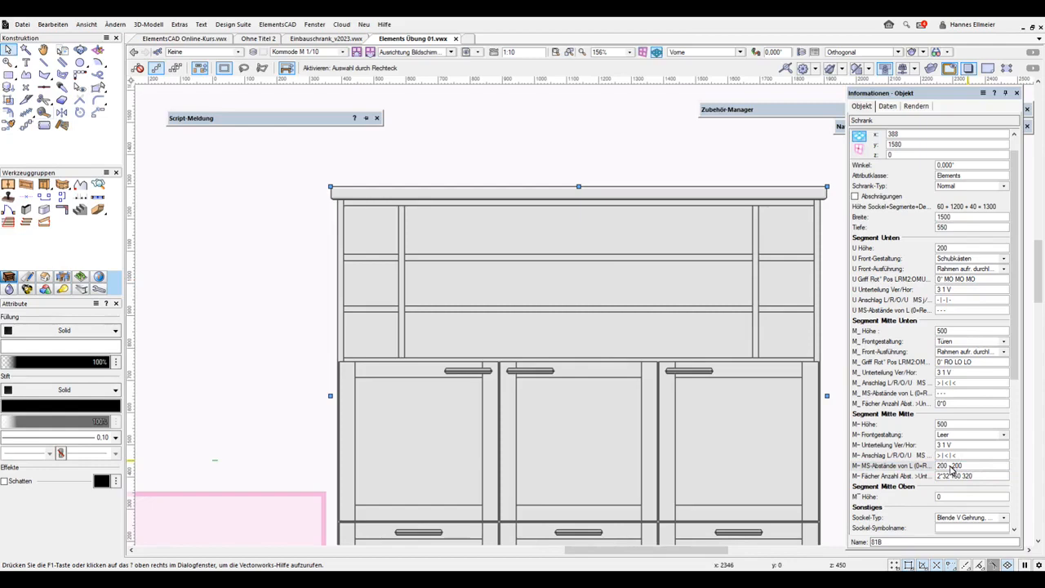
drag(966, 467, 867, 477)
text(0)
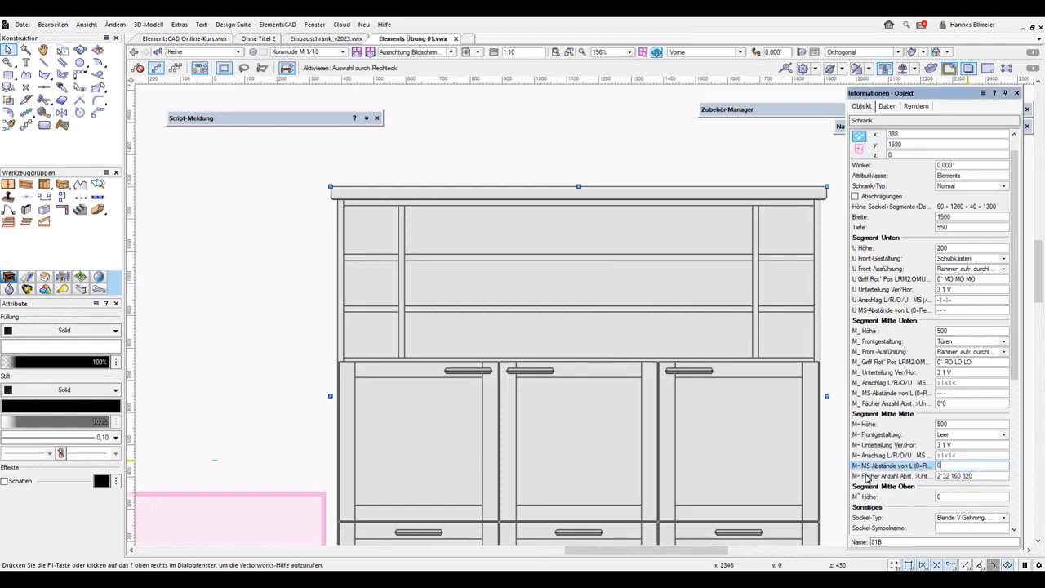
key(Return)
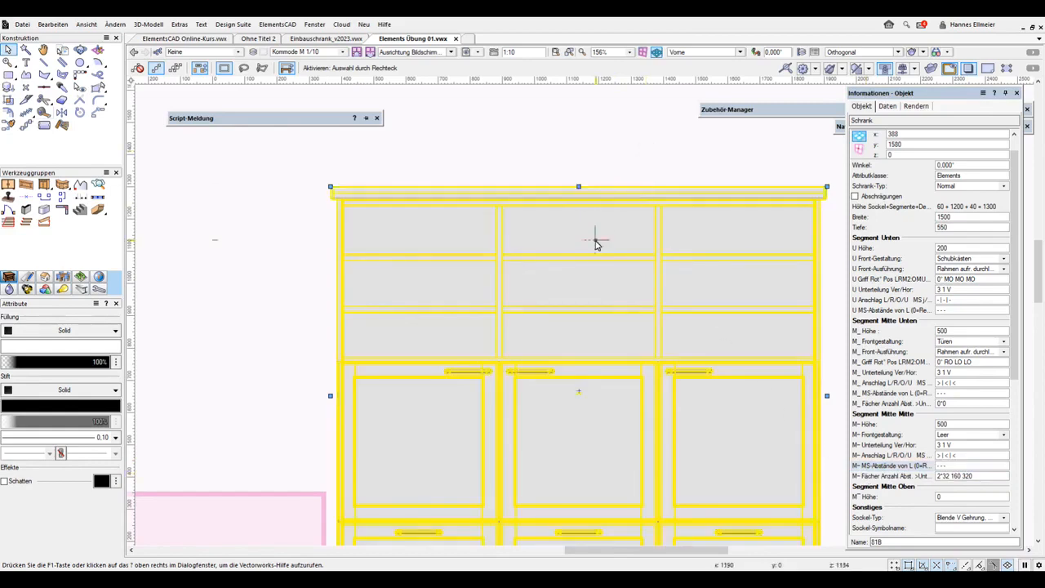
Measure the clear widths of the three open compartments along the bottom of the shelf section.
middle_drag(588, 361, 550, 310)
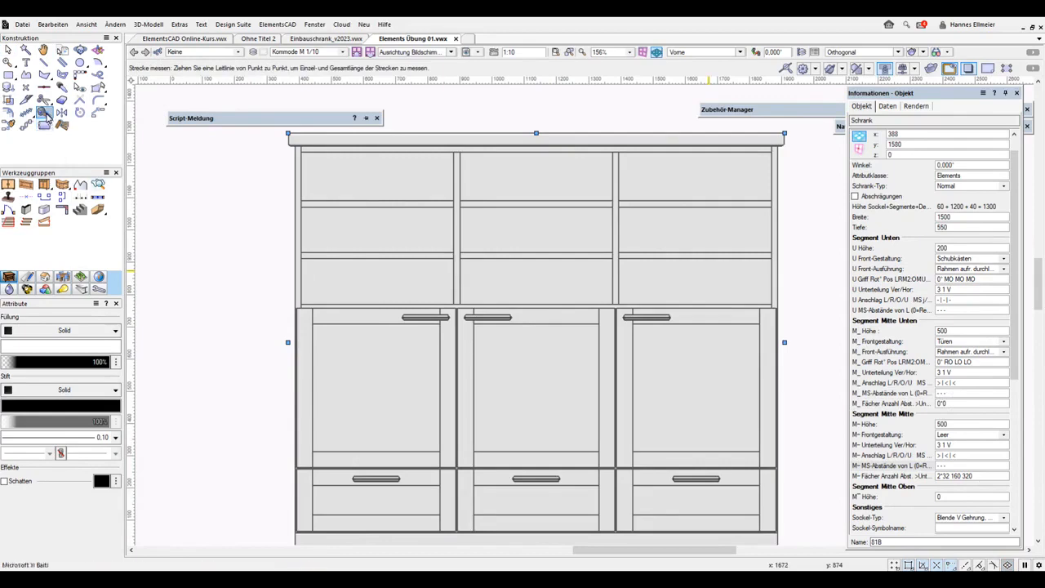
click(302, 304)
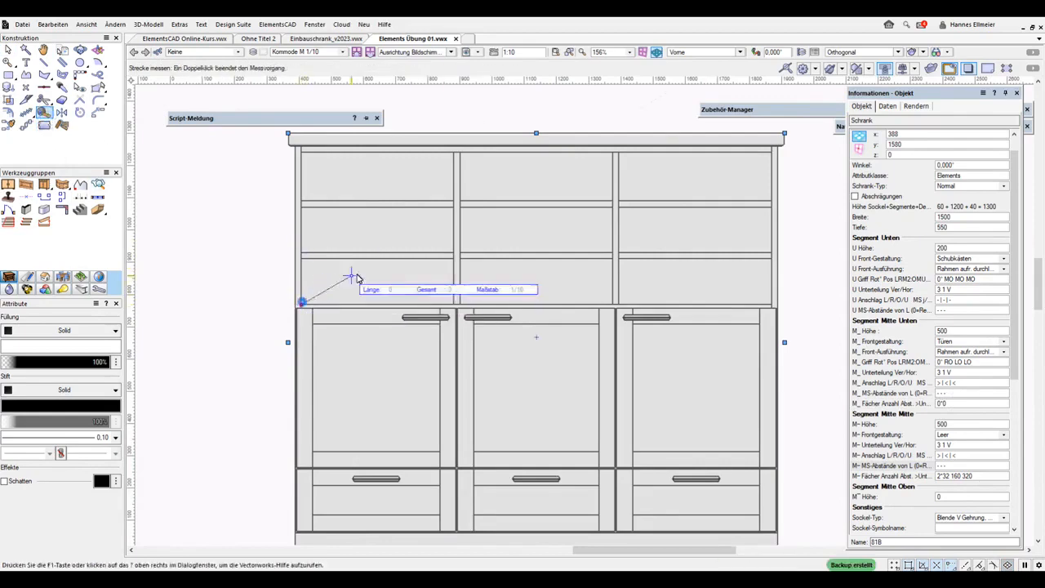
click(461, 304)
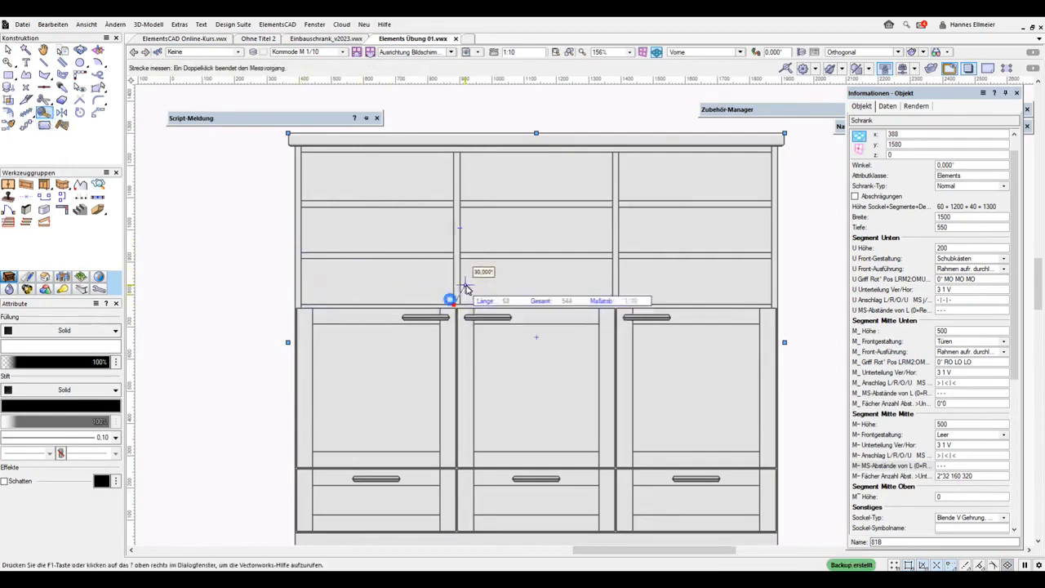
click(611, 304)
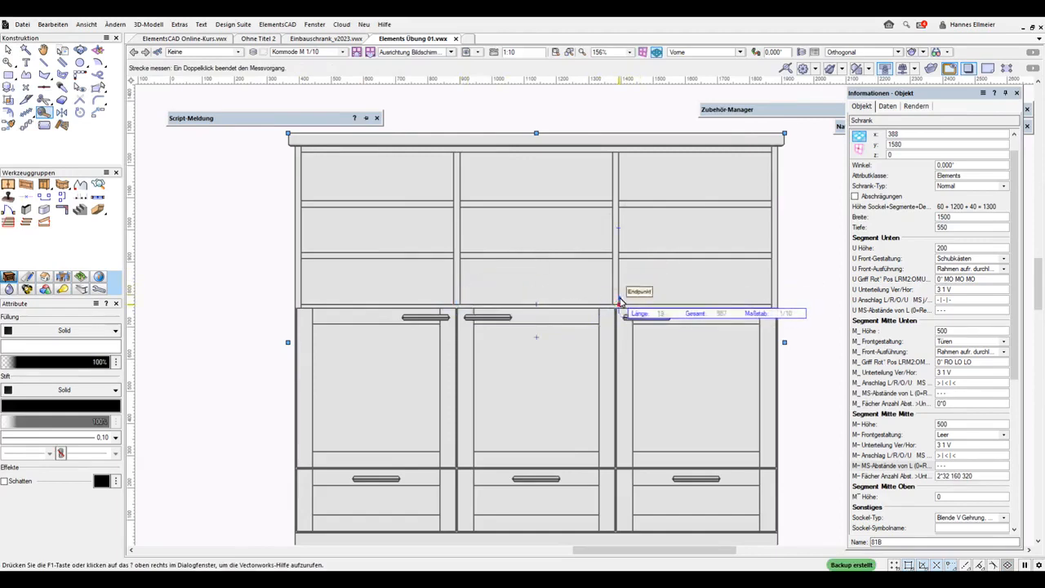
double_click(768, 303)
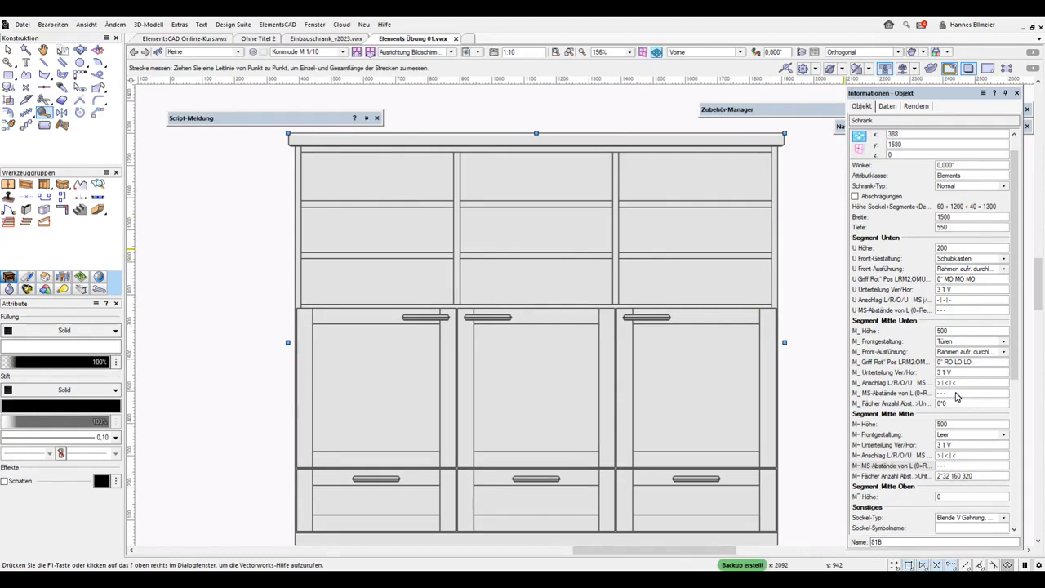
Set the divider spacing (MS-Abstände) of Segment Unten and Segment Mitte Unten to "=".
click(954, 313)
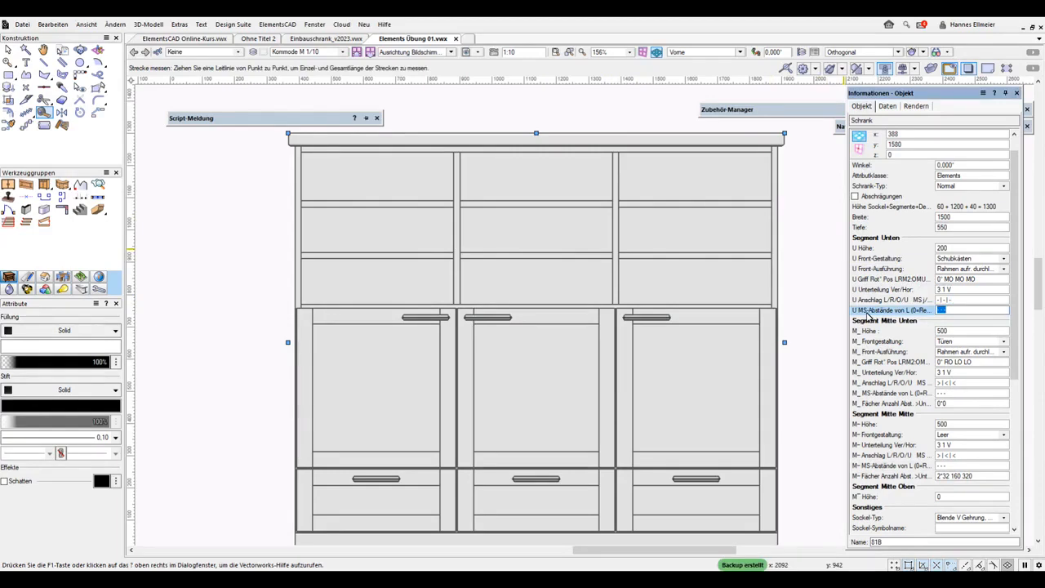
key(BackSpace)
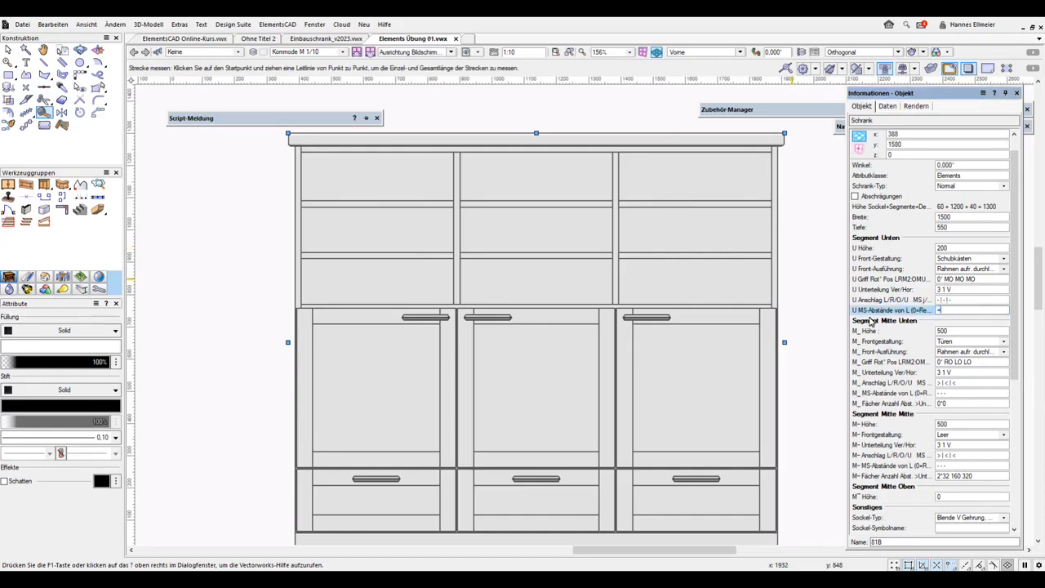
text(=)
key(Return)
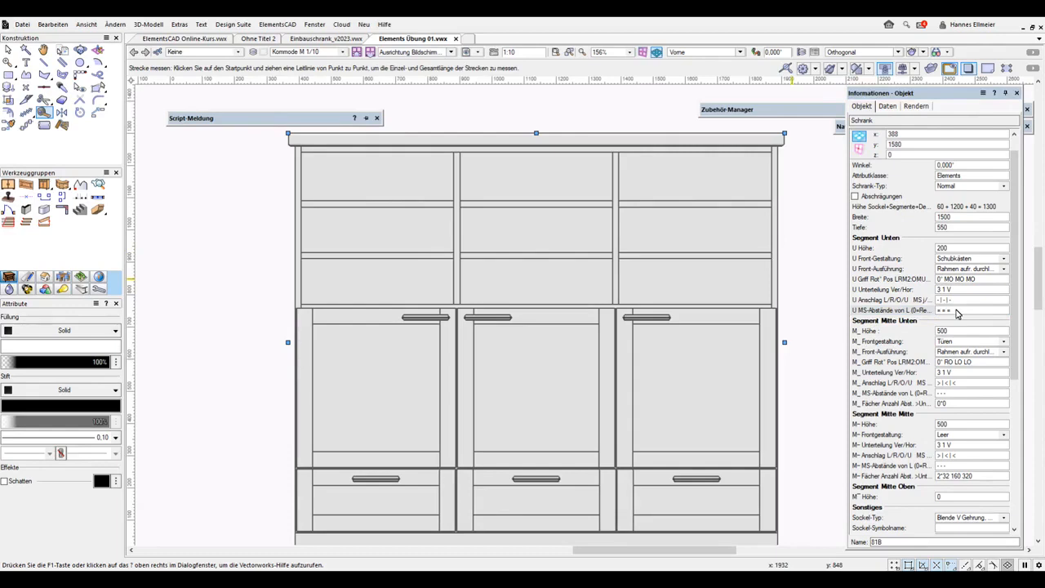
click(949, 466)
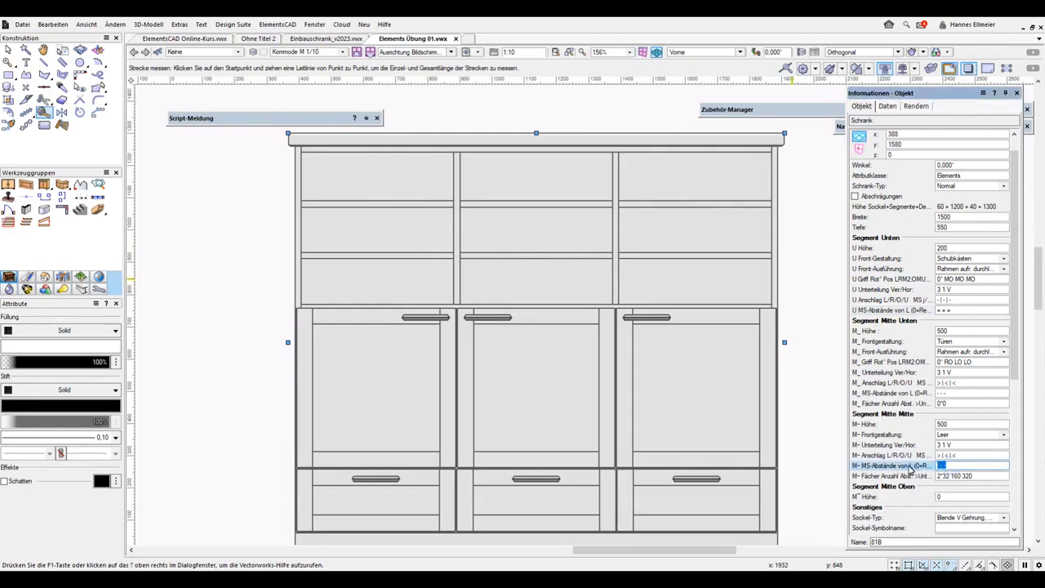
click(952, 394)
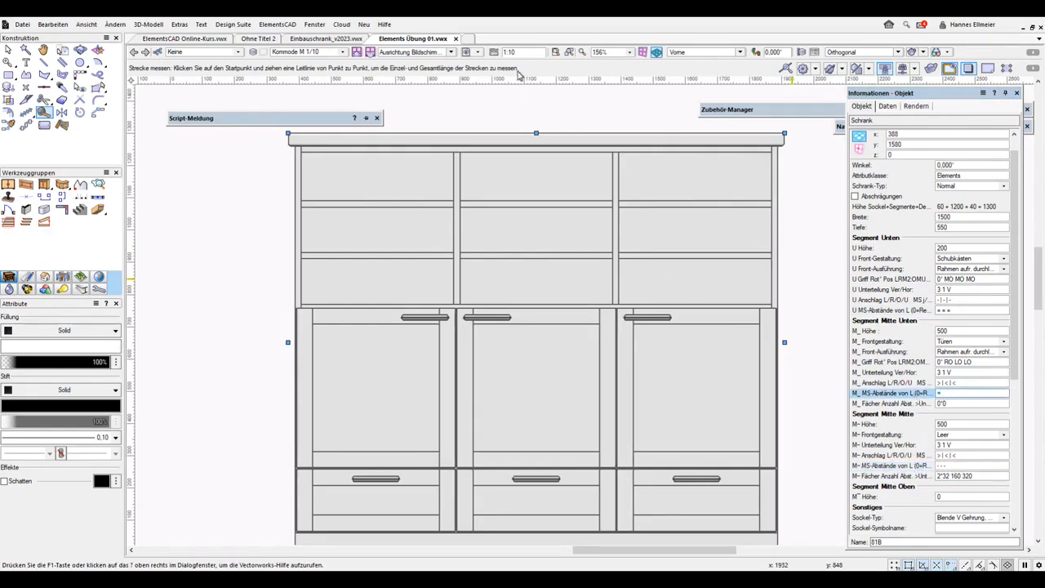
click(450, 52)
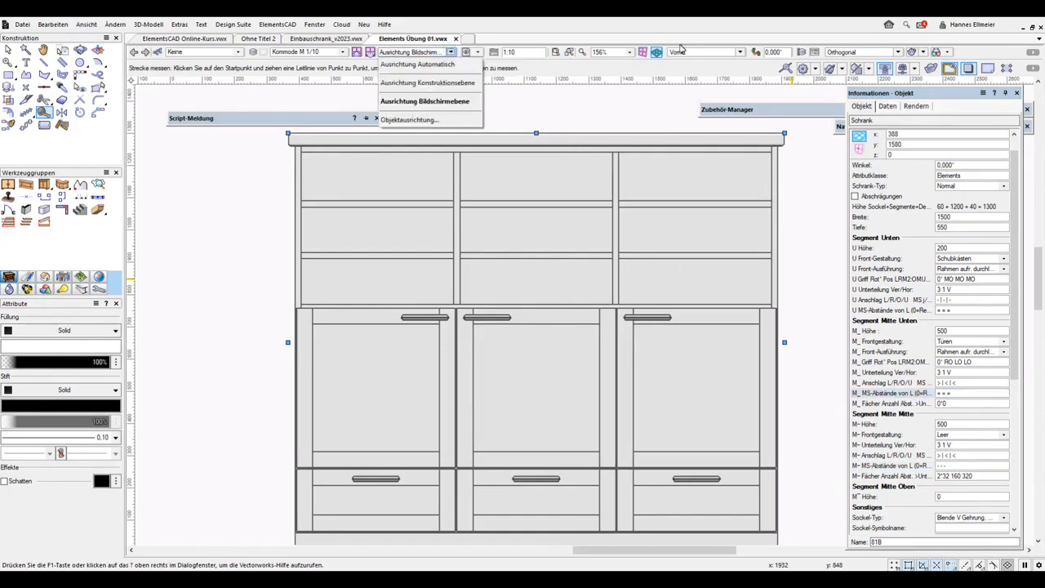
Show the cabinet in the 2D-Plan Draufsicht view and measure the first front's width from the cabinet's left edge.
click(740, 52)
click(735, 52)
click(706, 63)
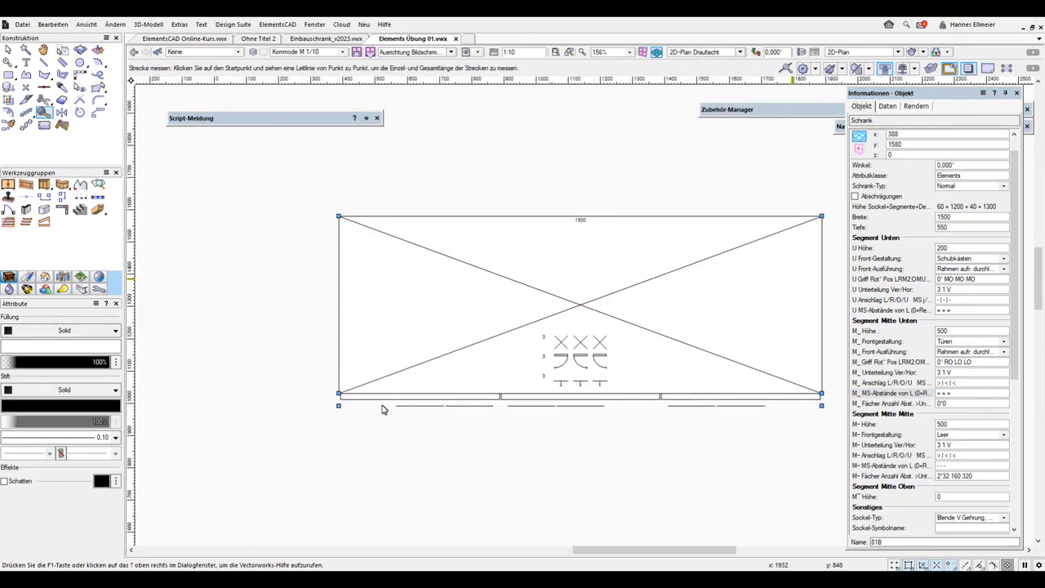
scroll(381, 409, up, 3)
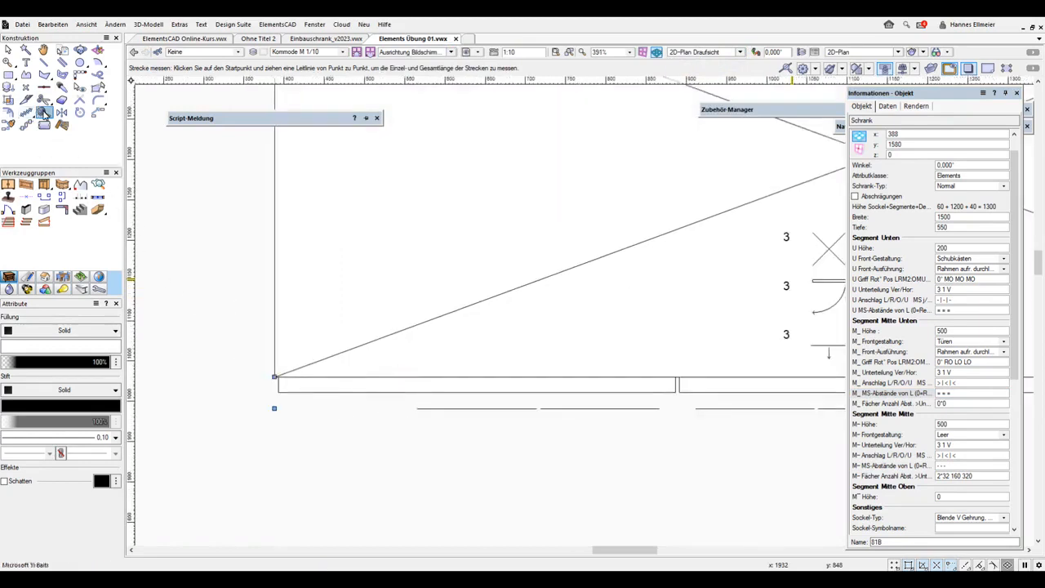
click(277, 397)
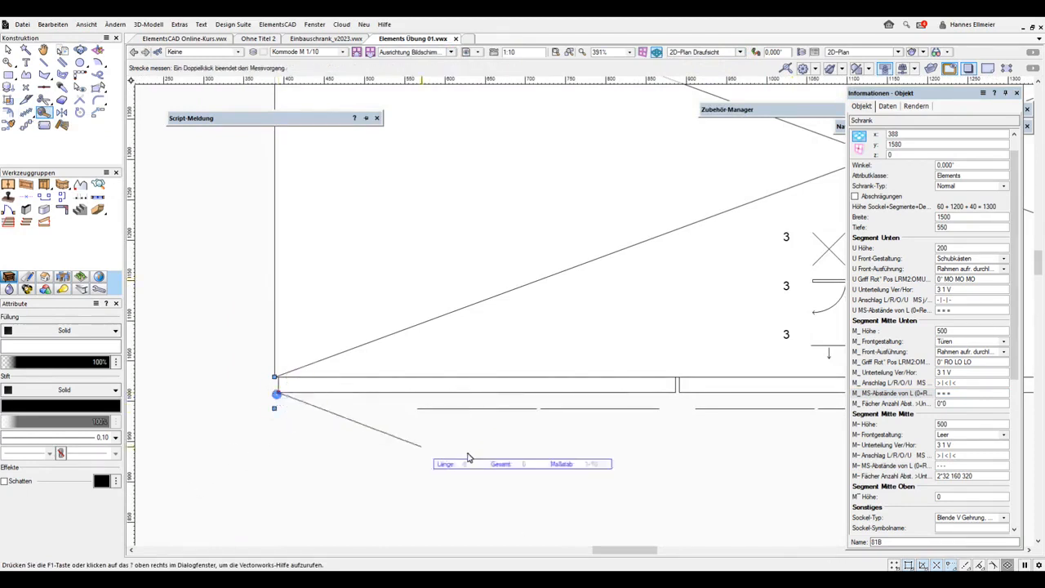
click(681, 392)
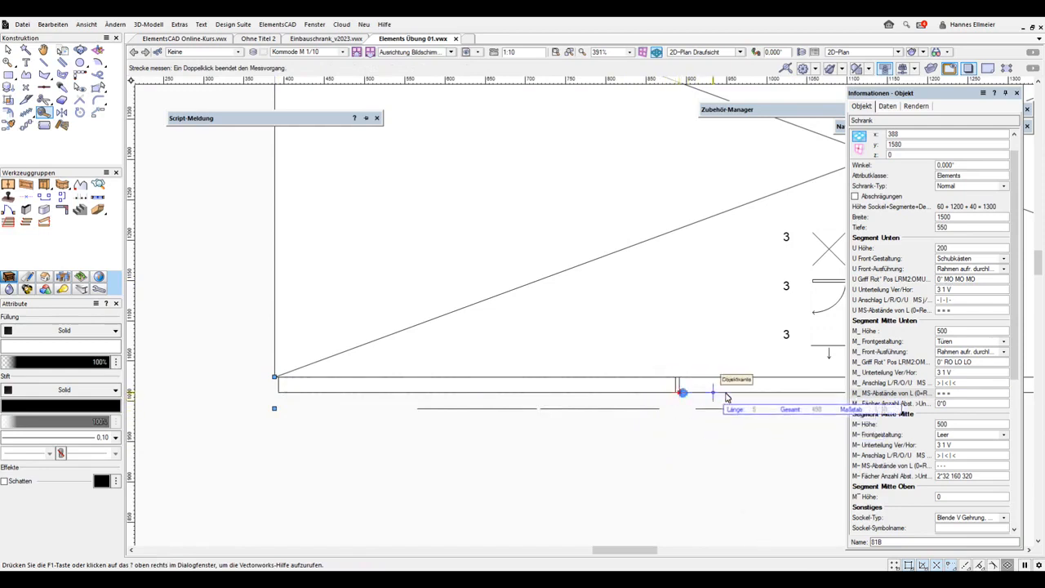
Measure the widths of the middle front and the last front along the cabinet's front edge in plan.
mouse_move(779, 382)
middle_down()
mouse_move(397, 441)
mouse_move(285, 436)
middle_up()
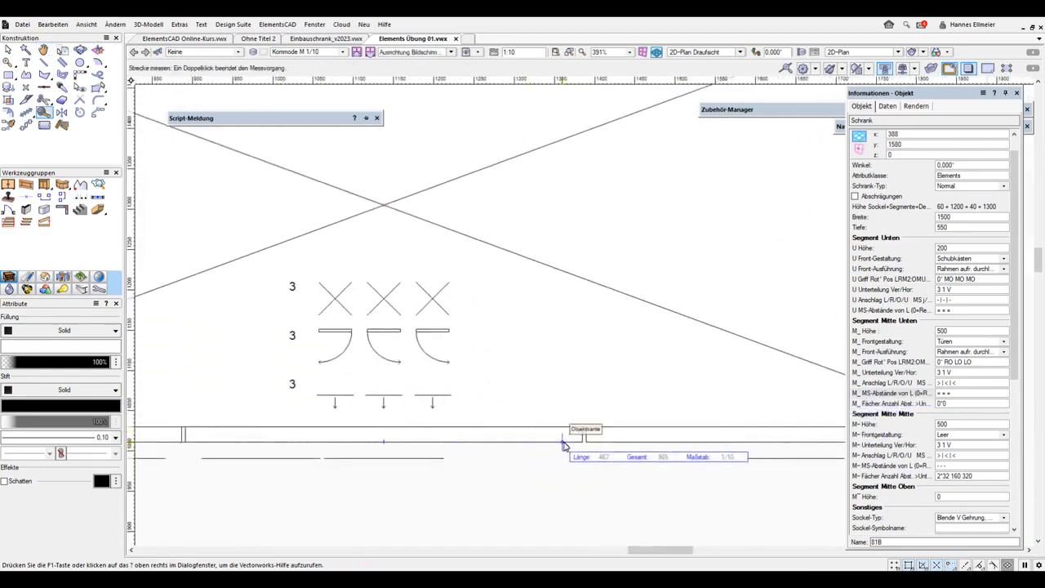
double_click(582, 439)
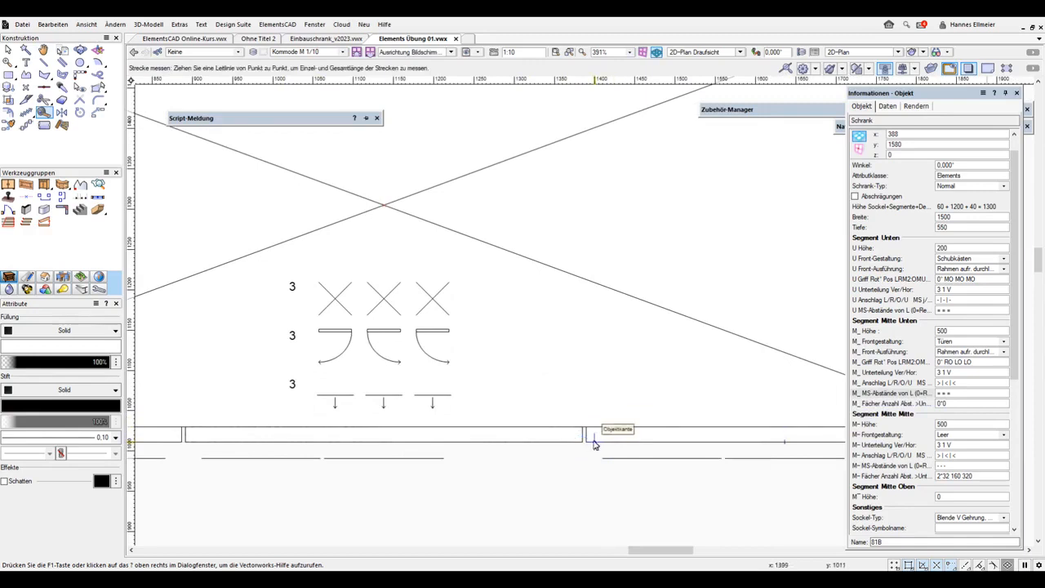
click(587, 438)
middle_drag(803, 398, 531, 419)
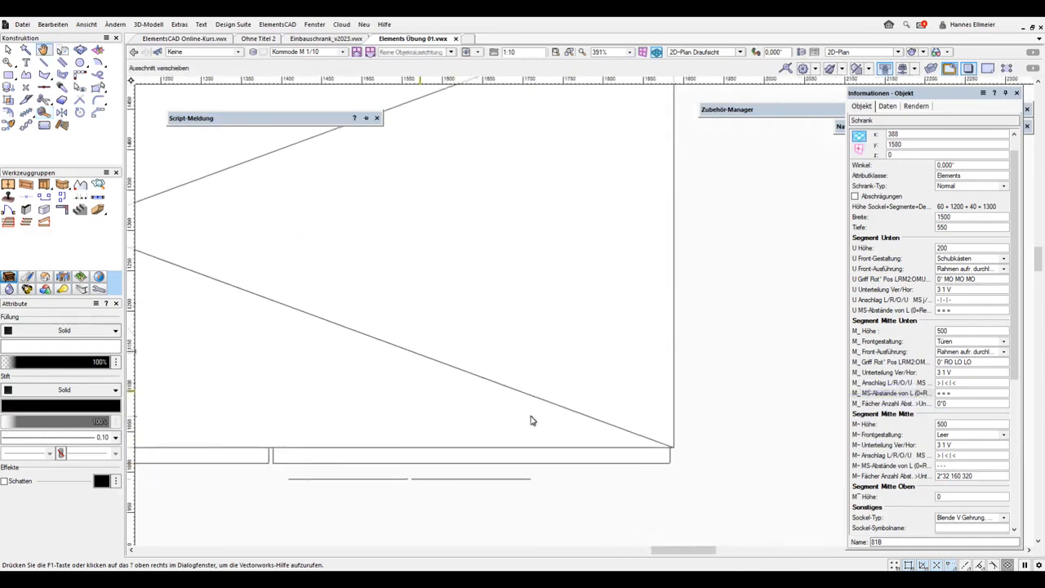
double_click(672, 465)
scroll(572, 358, down, 3)
middle_drag(487, 359, 600, 342)
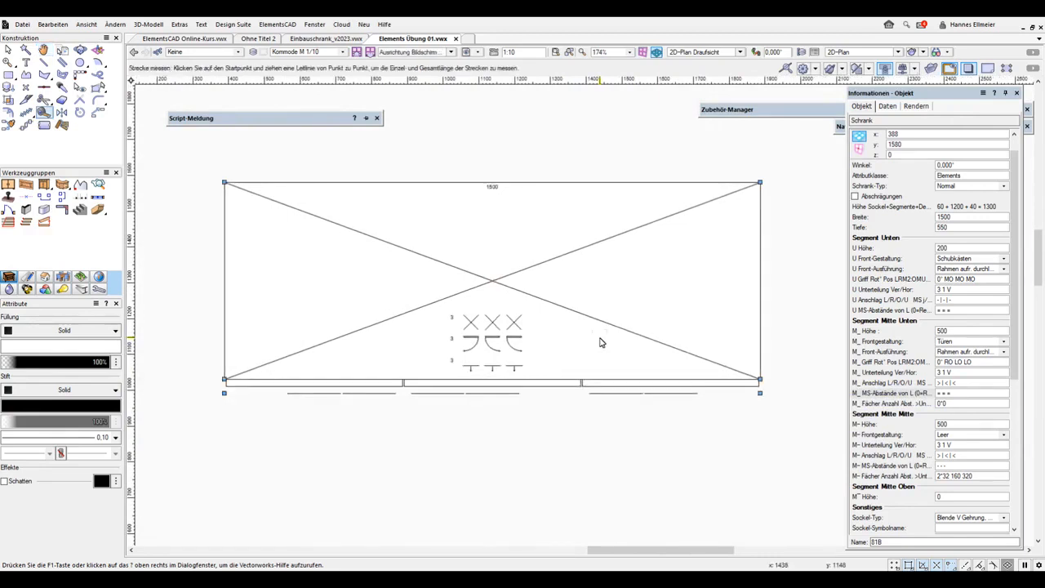
Show the cabinet in the Vorne view and set the door handle rotation in Segment Mitte Unten to 90°.
key(x)
click(738, 52)
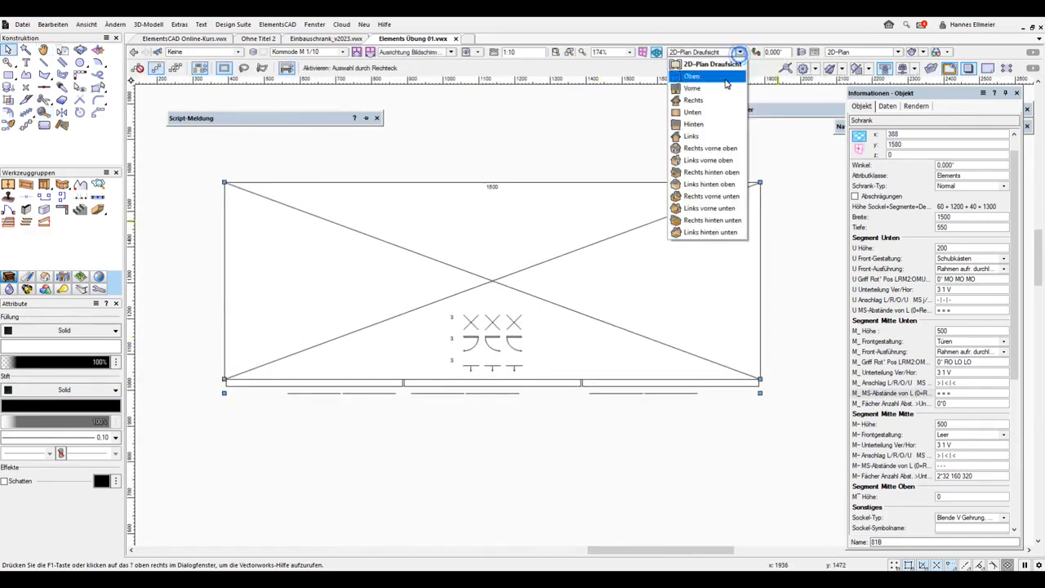
click(712, 87)
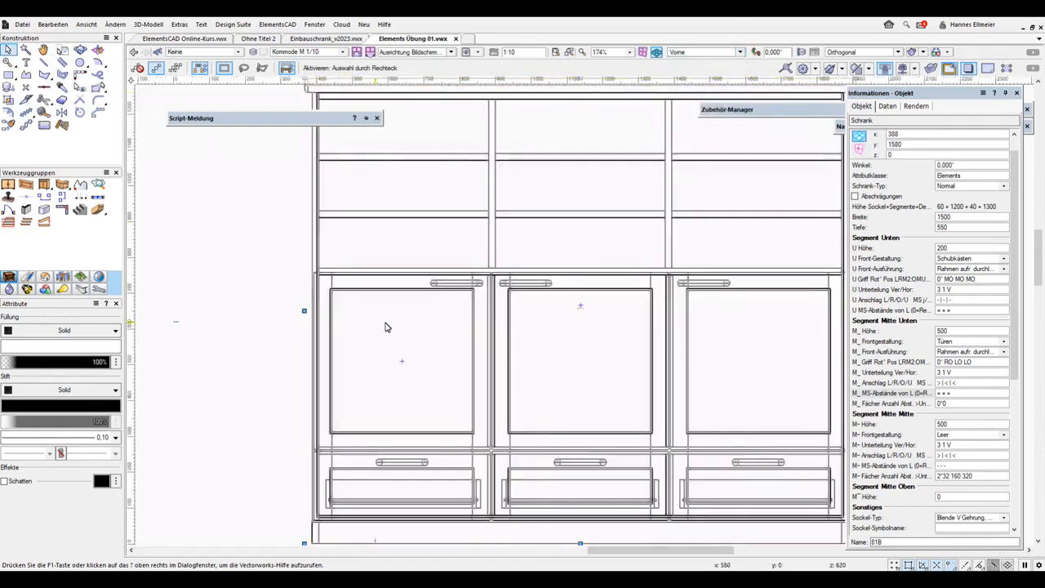
mouse_move(592, 324)
middle_down()
mouse_move(506, 291)
mouse_move(504, 310)
middle_up()
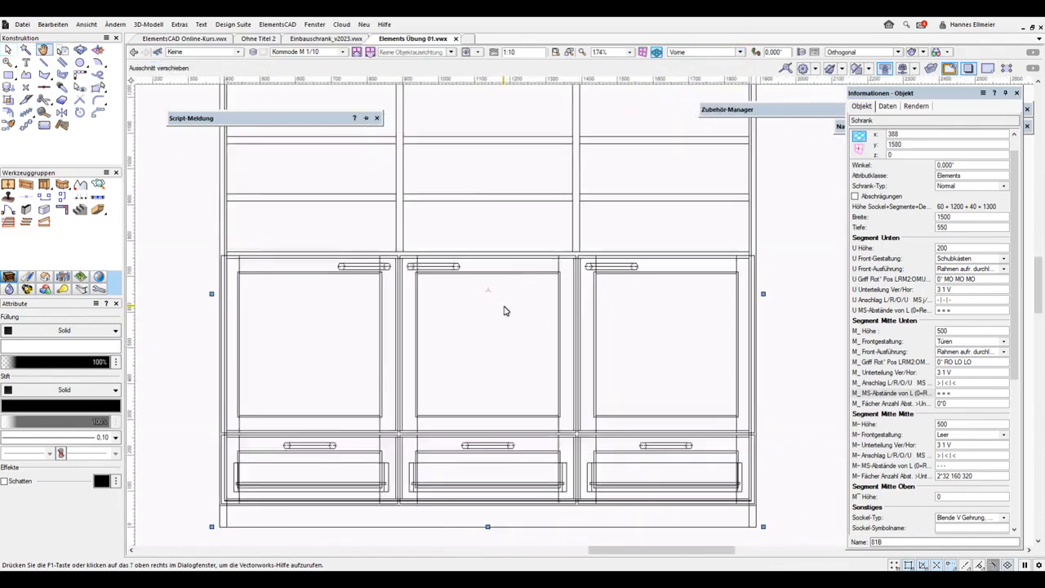
scroll(504, 310, down, 4)
scroll(503, 310, up, 2)
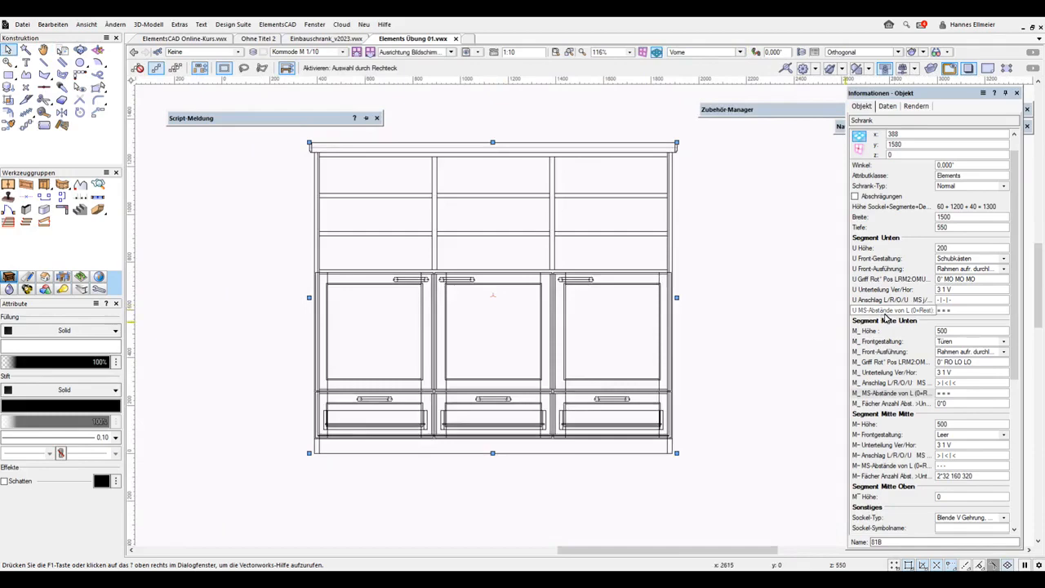
click(941, 363)
text(9)
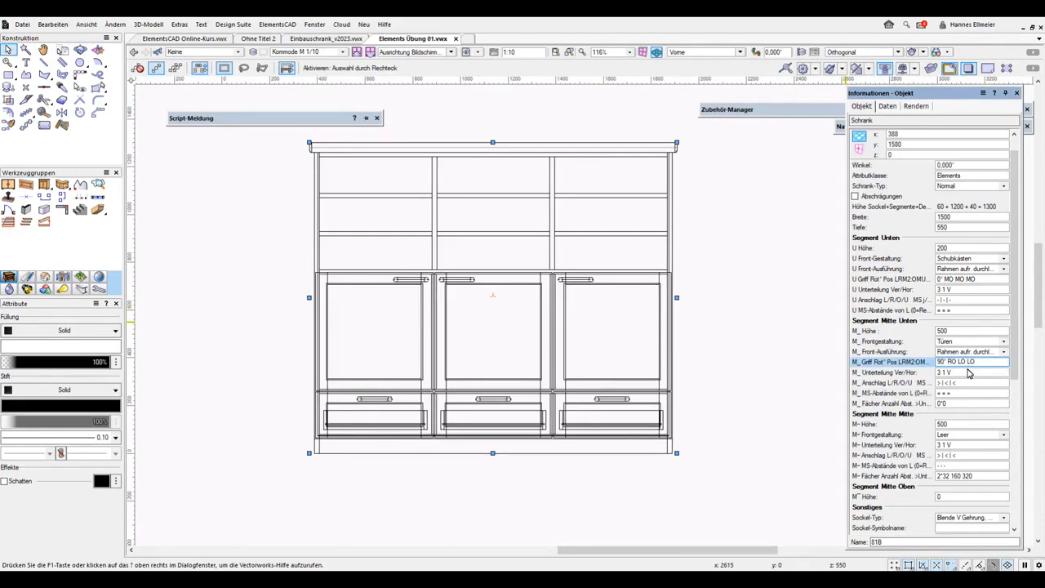
key(Return)
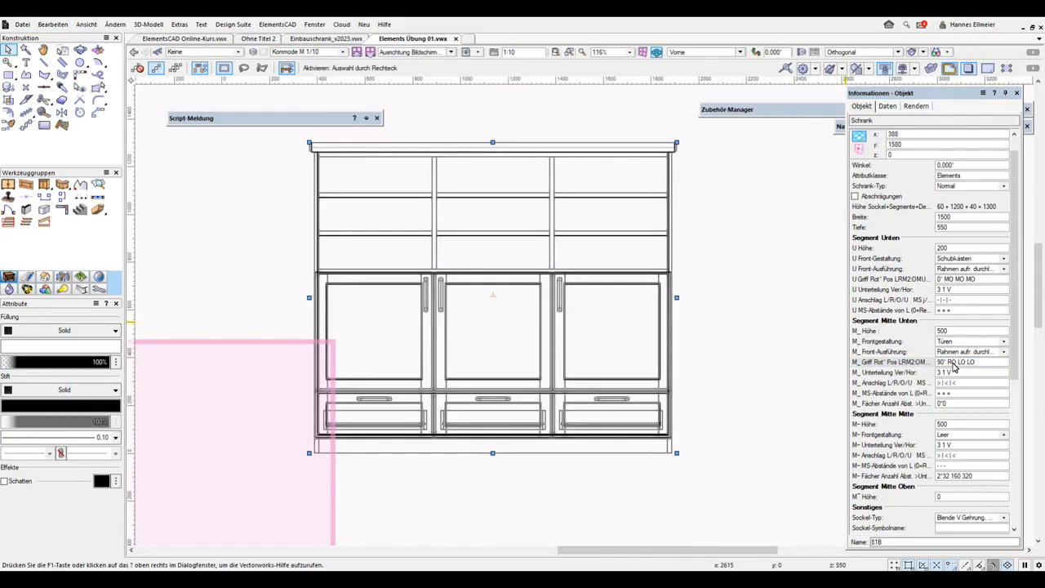
Set the door handle positions in Segment Mitte Unten to RM LM LM.
drag(953, 363, 956, 366)
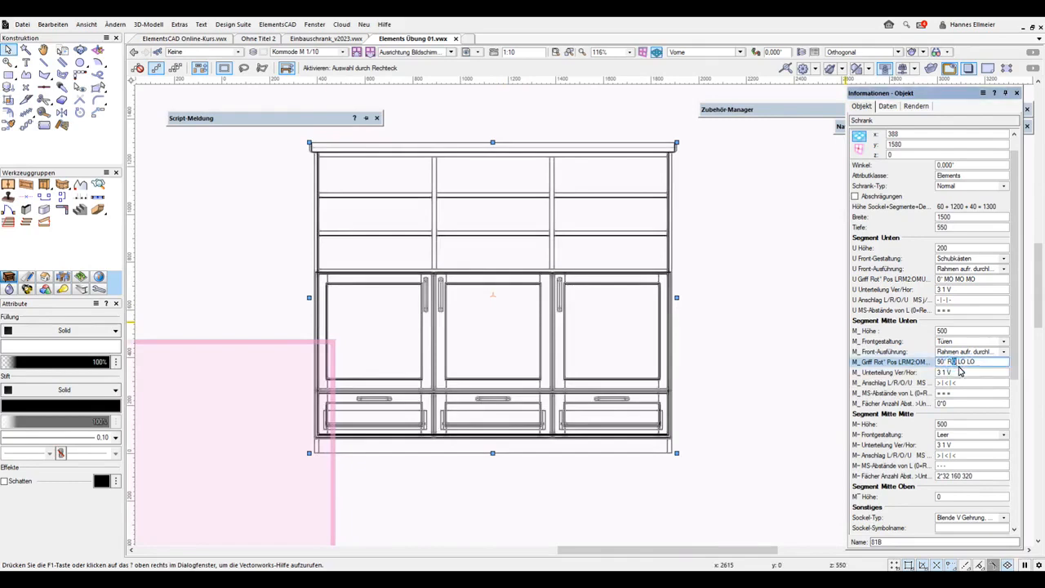
text(m Lm)
drag(962, 364, 973, 364)
text(m Lm)
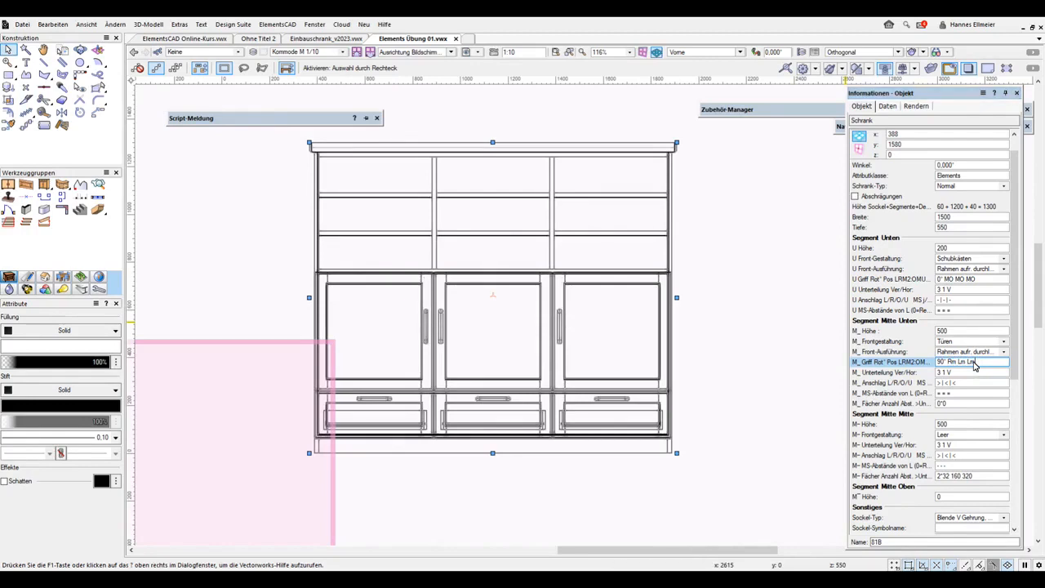
key(Return)
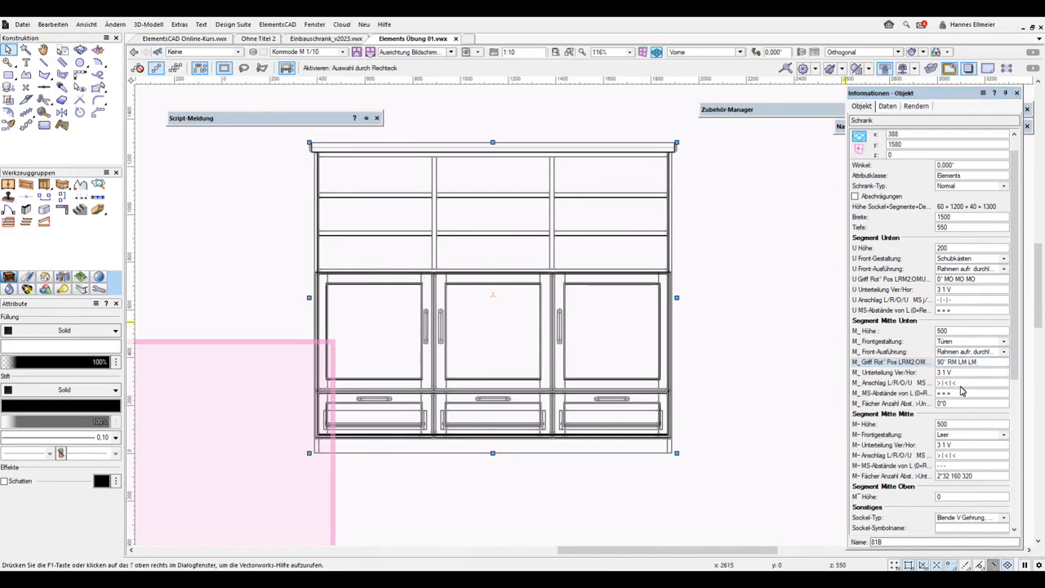
Change the middle door's hinge direction in Segment Mitte Unten so that the Anschlag reads >|>|<.
click(948, 384)
double_click(947, 383)
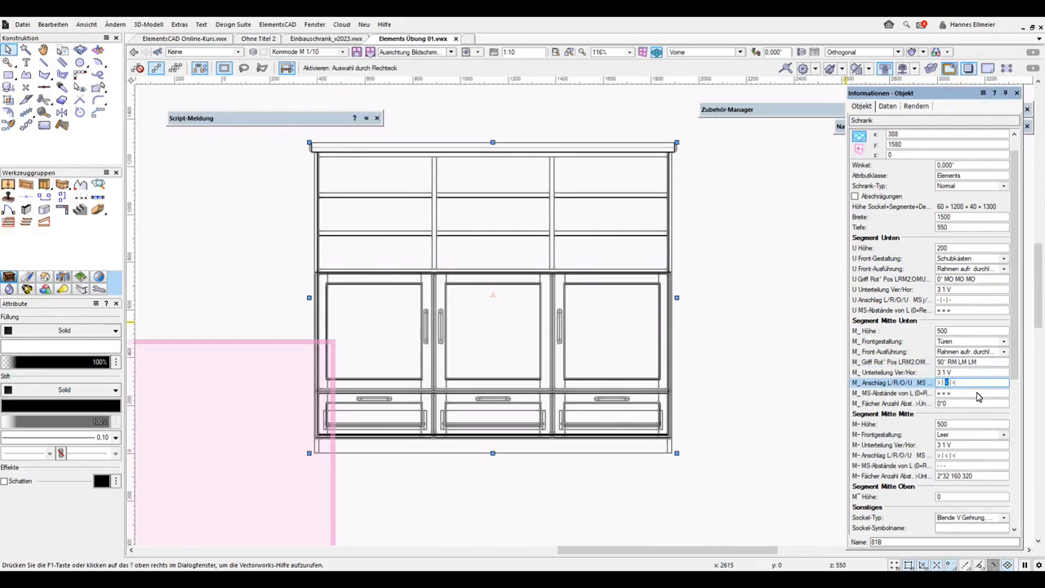
text(L)
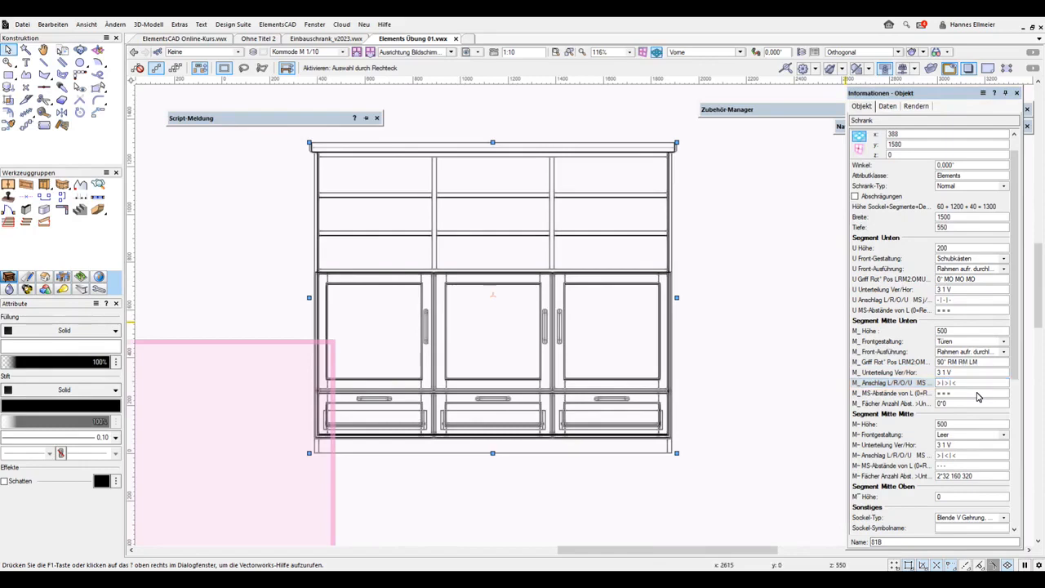
Open the middle part of the Anschlag value of Segment Mitte Unten for editing.
double_click(946, 383)
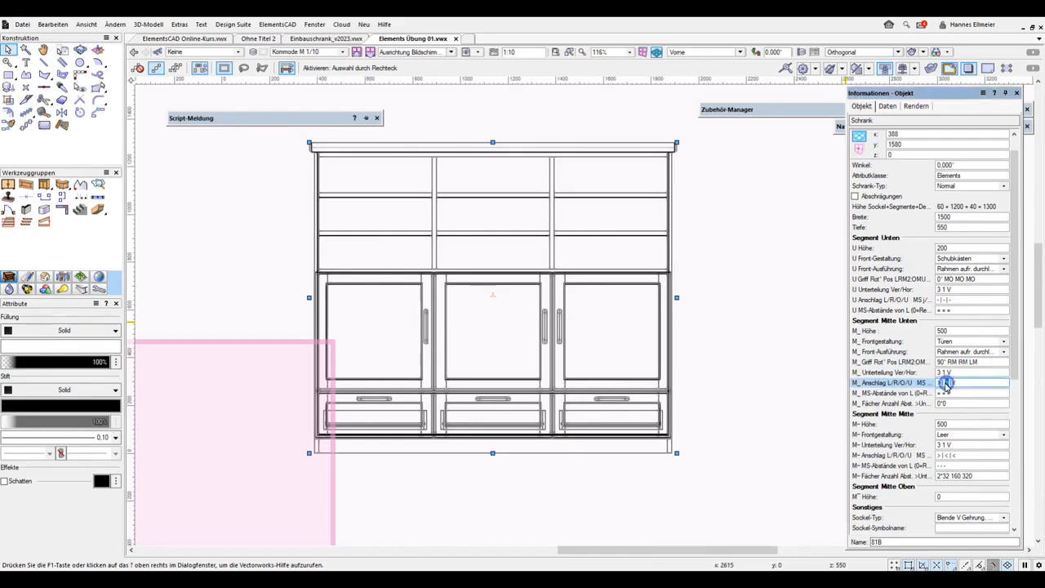